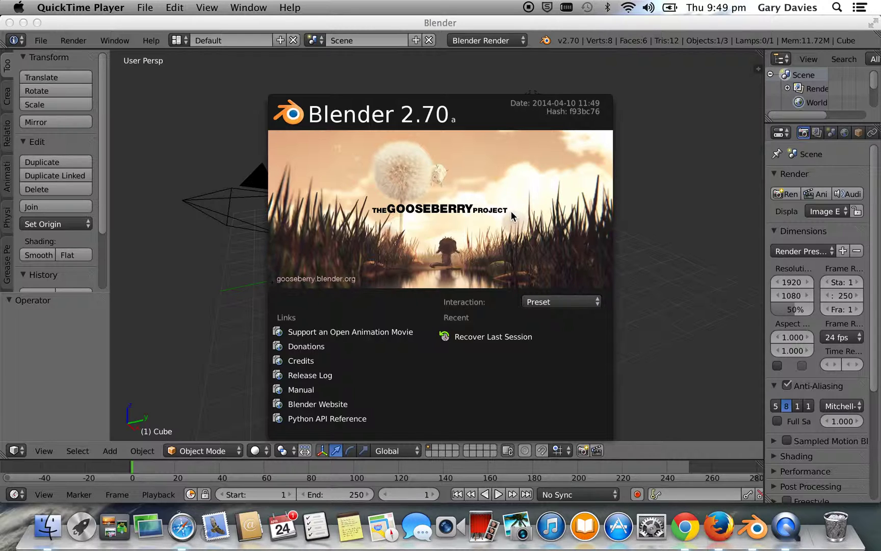
Step: Bring the Blender 2.70 window into focus
{"action": "left_click", "coordinate": [476, 171]}
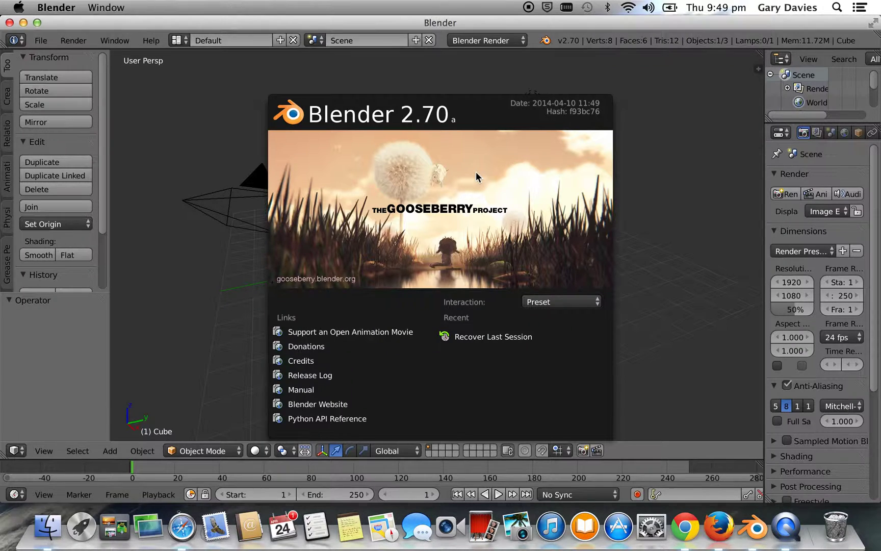
Step: Close the splash screen and orbit the view around the default cube, camera and lamp
{"action": "left_click", "coordinate": [516, 186]}
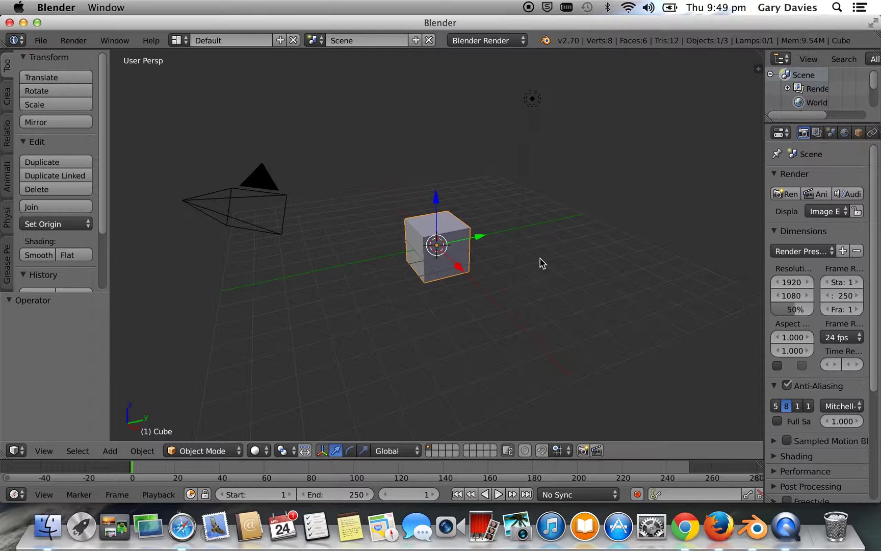
{"action": "middle_click_drag", "start_coordinate": [540, 262], "coordinate": [486, 291]}
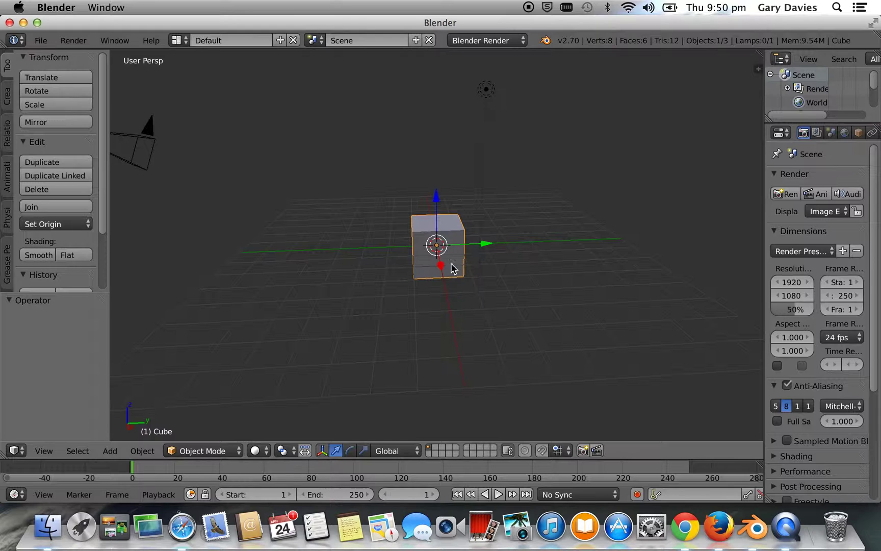
Step: Shift the cube slightly along its Y and Z axes with the manipulator arrows
{"action": "mouse_move", "coordinate": [486, 244]}
{"action": "left_mouse_down"}
{"action": "mouse_move", "coordinate": [531, 246]}
{"action": "mouse_move", "coordinate": [440, 248]}
{"action": "mouse_move", "coordinate": [480, 250]}
{"action": "left_mouse_up"}
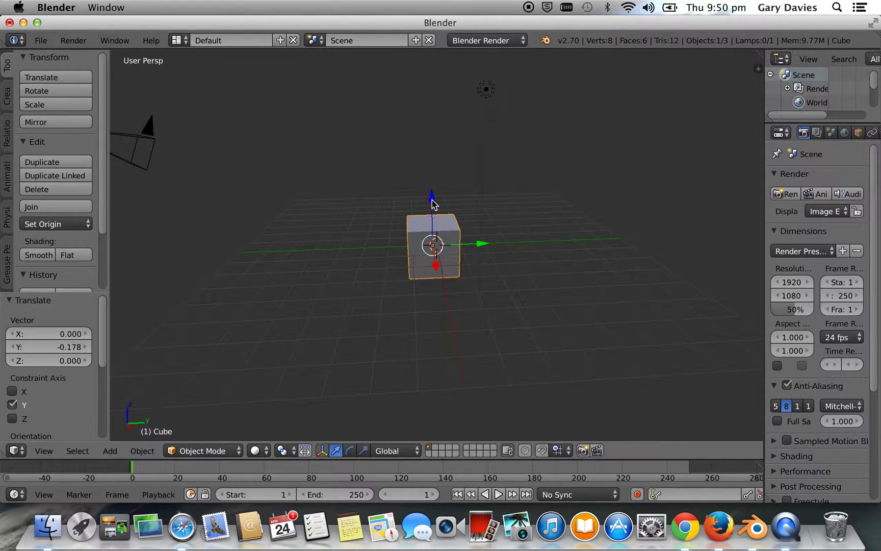
{"action": "left_click_drag", "start_coordinate": [432, 198], "coordinate": [439, 273]}
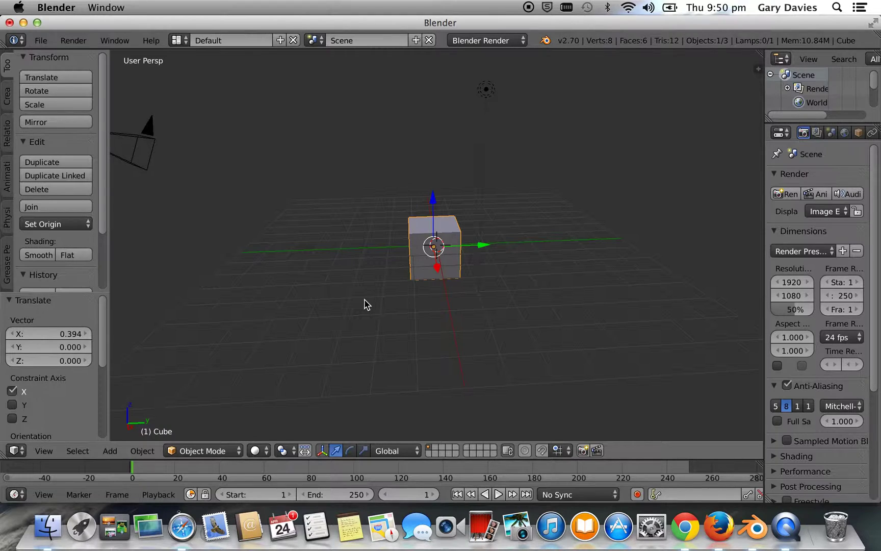
Step: Toggle the cube between Object and Edit Mode, nudge it slightly, and finish in Edit Mode
{"action": "key", "text": "Tab"}
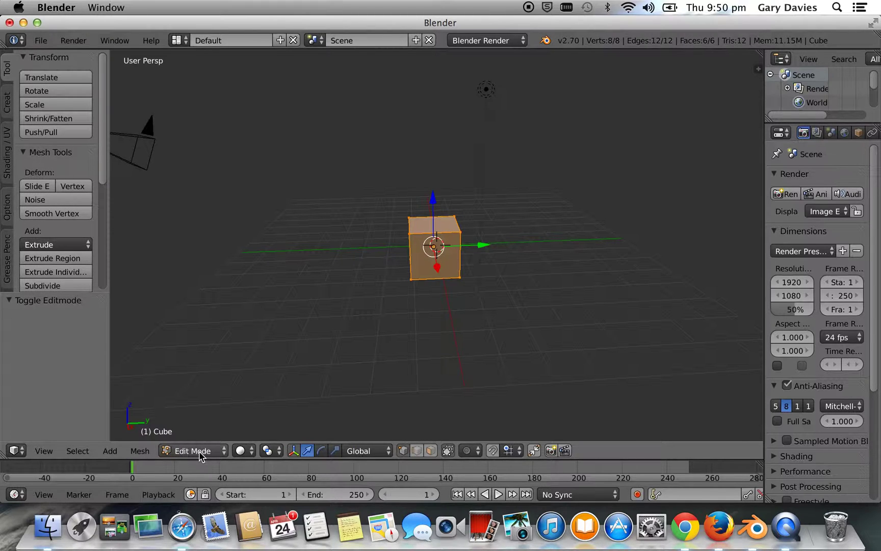
{"action": "key", "text": "Tab"}
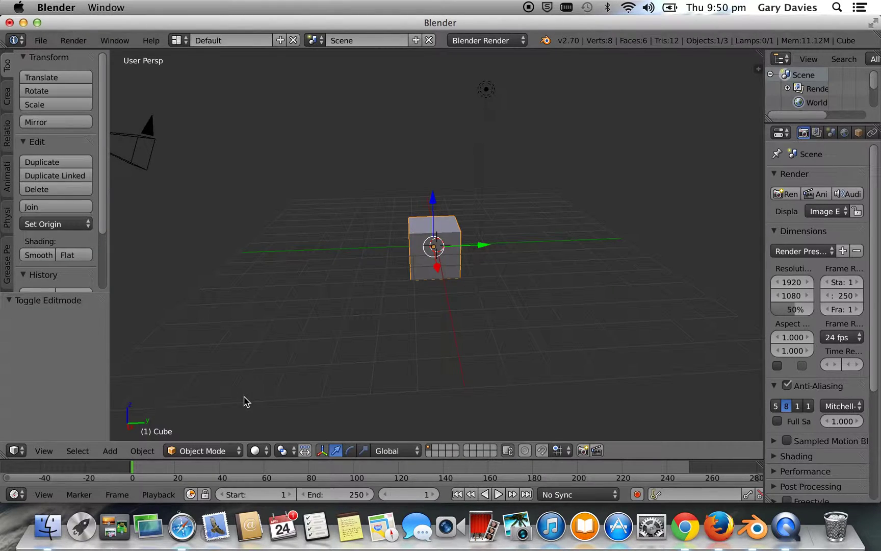
{"action": "key", "text": "Tab"}
{"action": "key", "text": "Tab"}
{"action": "key", "text": "Tab"}
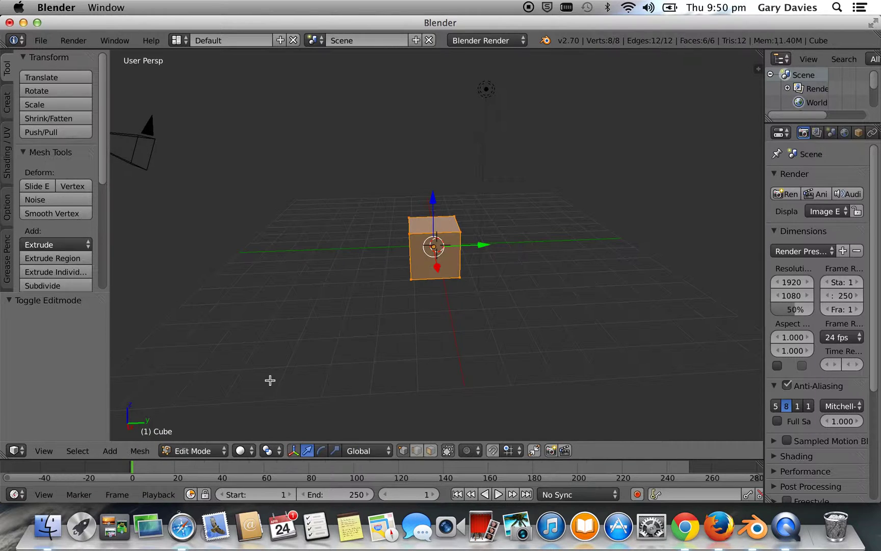
{"action": "key", "text": "Tab"}
{"action": "key", "text": "Tab"}
{"action": "key", "text": "Tab"}
{"action": "key", "text": "Tab"}
{"action": "key", "text": "Tab"}
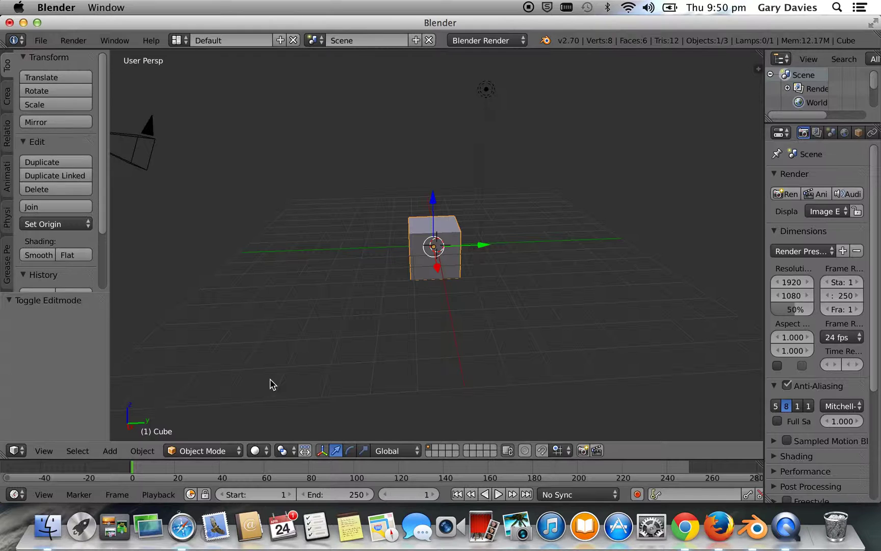
{"action": "mouse_move", "coordinate": [435, 199]}
{"action": "left_mouse_down"}
{"action": "mouse_move", "coordinate": [437, 171]}
{"action": "mouse_move", "coordinate": [434, 199]}
{"action": "left_mouse_up"}
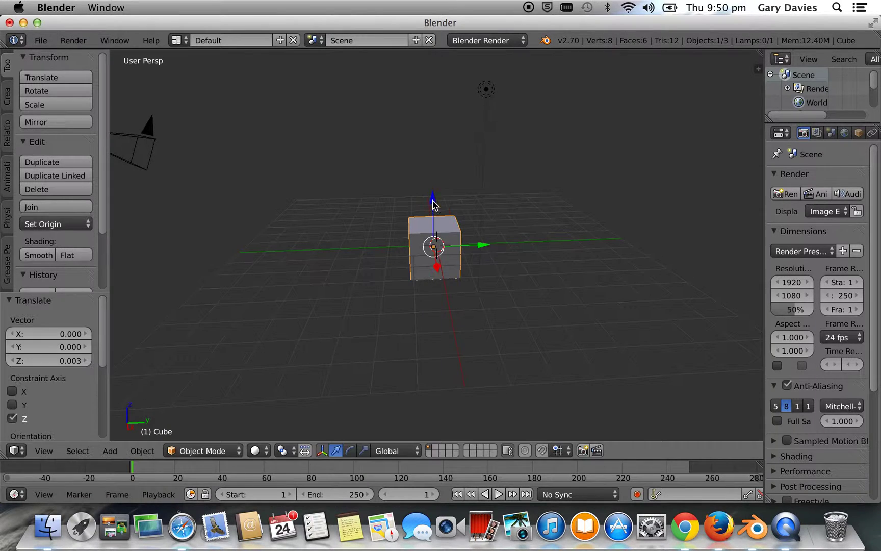
{"action": "mouse_move", "coordinate": [479, 245]}
{"action": "left_mouse_down"}
{"action": "mouse_move", "coordinate": [490, 246]}
{"action": "mouse_move", "coordinate": [478, 246]}
{"action": "left_mouse_up"}
{"action": "key", "text": "Tab"}
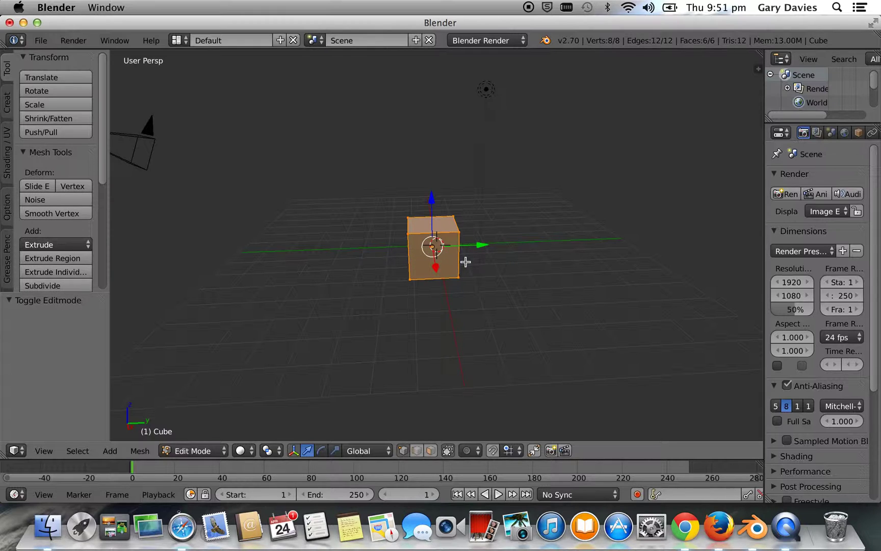
Step: Toggle select-all on the cube's vertices while orbiting, ending with nothing selected
{"action": "key", "text": "a"}
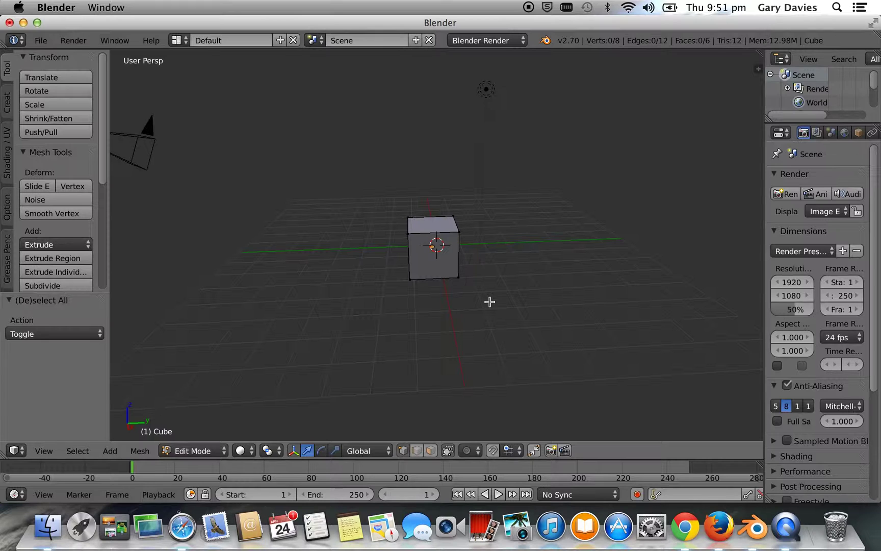
{"action": "middle_click_drag", "start_coordinate": [403, 309], "coordinate": [431, 310]}
{"action": "key", "text": "a"}
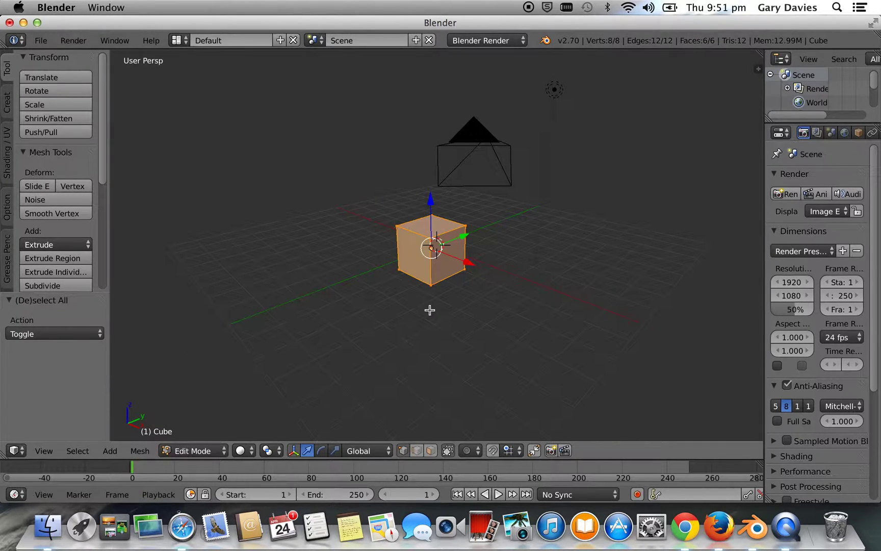
{"action": "key", "text": "a"}
{"action": "key", "text": "a"}
{"action": "key", "text": "a"}
{"action": "key", "text": "a"}
{"action": "key", "text": "a"}
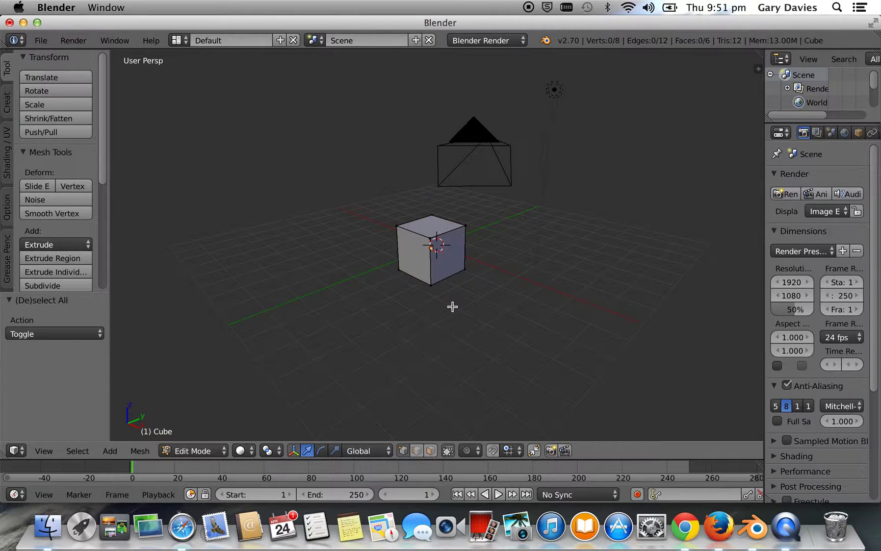
{"action": "mouse_move", "coordinate": [465, 306]}
{"action": "middle_mouse_down"}
{"action": "mouse_move", "coordinate": [416, 311]}
{"action": "mouse_move", "coordinate": [402, 301]}
{"action": "mouse_move", "coordinate": [434, 311]}
{"action": "mouse_move", "coordinate": [543, 301]}
{"action": "mouse_move", "coordinate": [513, 321]}
{"action": "mouse_move", "coordinate": [469, 311]}
{"action": "mouse_move", "coordinate": [460, 296]}
{"action": "mouse_move", "coordinate": [507, 309]}
{"action": "mouse_move", "coordinate": [495, 320]}
{"action": "mouse_move", "coordinate": [478, 307]}
{"action": "middle_mouse_up"}
{"action": "key", "text": "a"}
{"action": "key", "text": "a"}
{"action": "key", "text": "a"}
{"action": "key", "text": "a"}
{"action": "key", "text": "a"}
{"action": "key", "text": "a"}
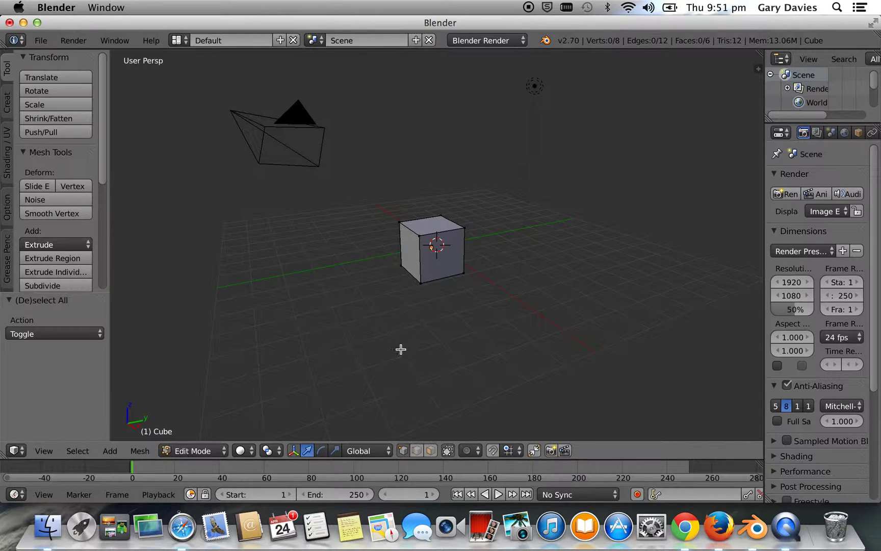
Step: Select the cube's corner vertices one at a time around the mesh
{"action": "middle_click_drag", "start_coordinate": [348, 311], "coordinate": [360, 329]}
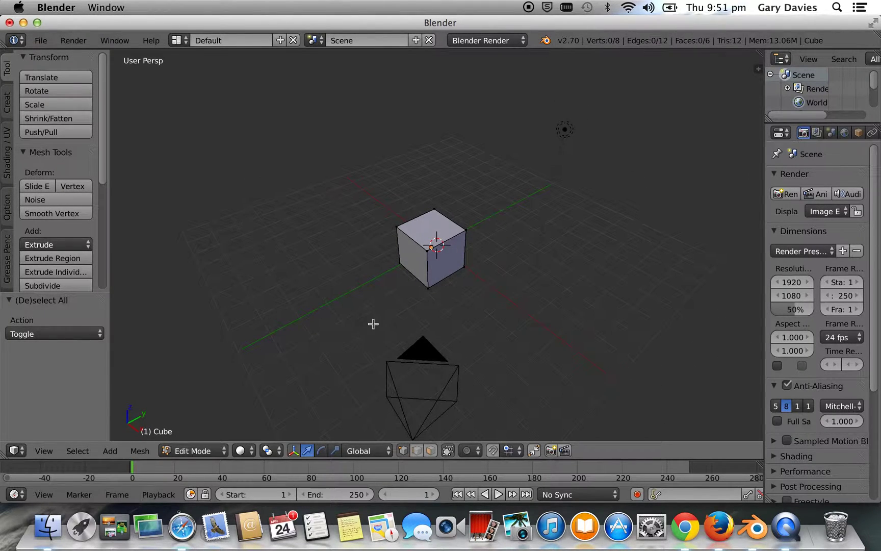
{"action": "right_click", "coordinate": [397, 228]}
{"action": "right_click", "coordinate": [434, 211]}
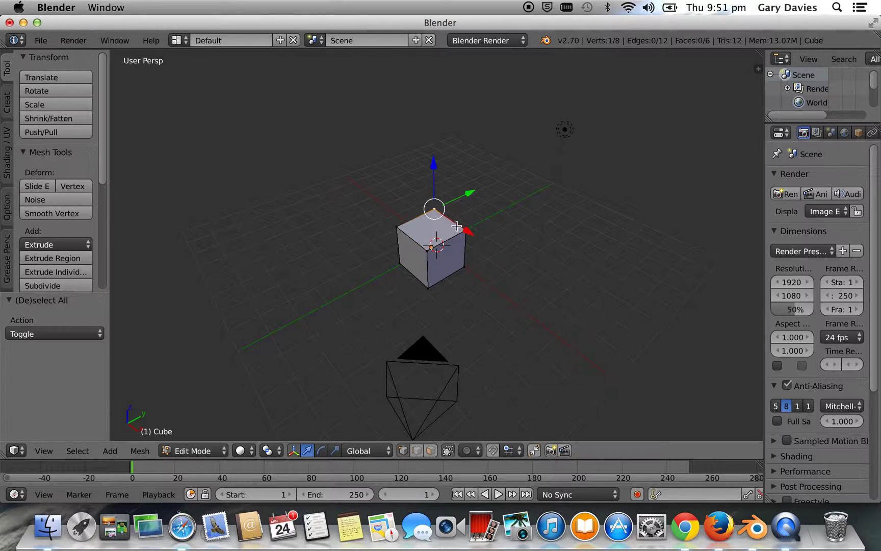
{"action": "right_click", "coordinate": [427, 250]}
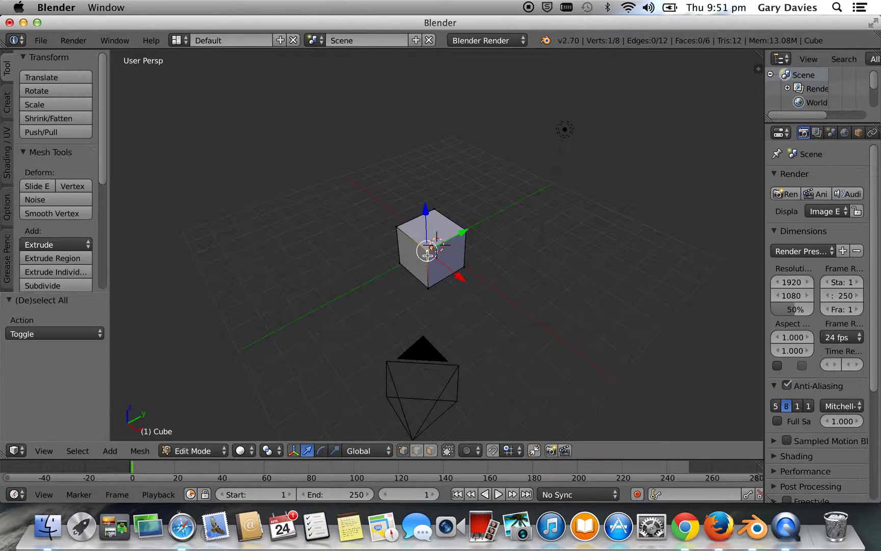
{"action": "right_click", "coordinate": [464, 270]}
{"action": "right_click", "coordinate": [428, 289]}
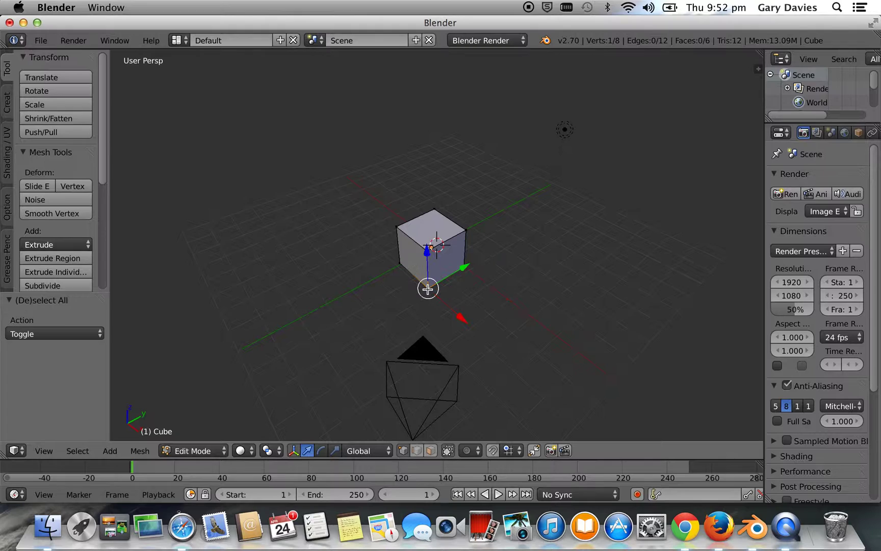
{"action": "right_click", "coordinate": [399, 265]}
{"action": "right_click", "coordinate": [397, 226]}
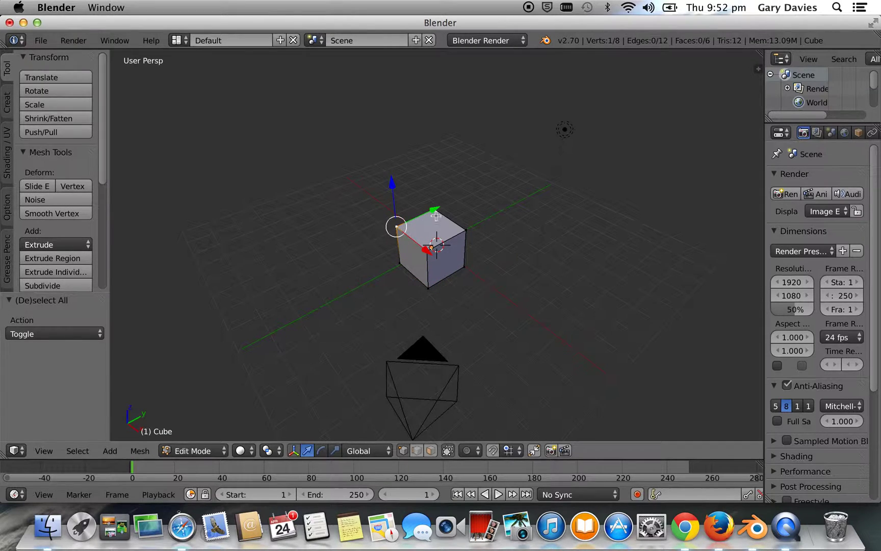
{"action": "right_click", "coordinate": [434, 211]}
{"action": "right_click", "coordinate": [460, 233]}
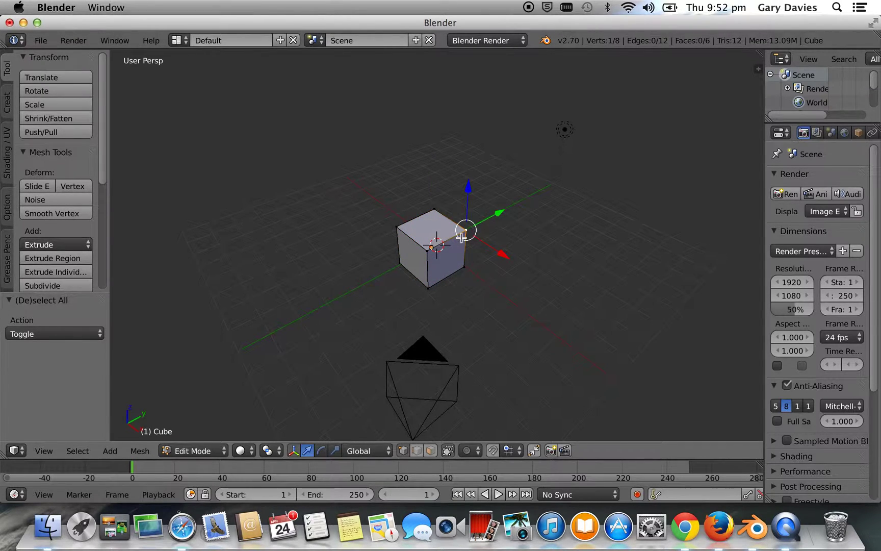
Step: Add six vertices to the selection, completing the top, right and front faces
{"action": "right_click", "coordinate": [429, 249], "text": "shift"}
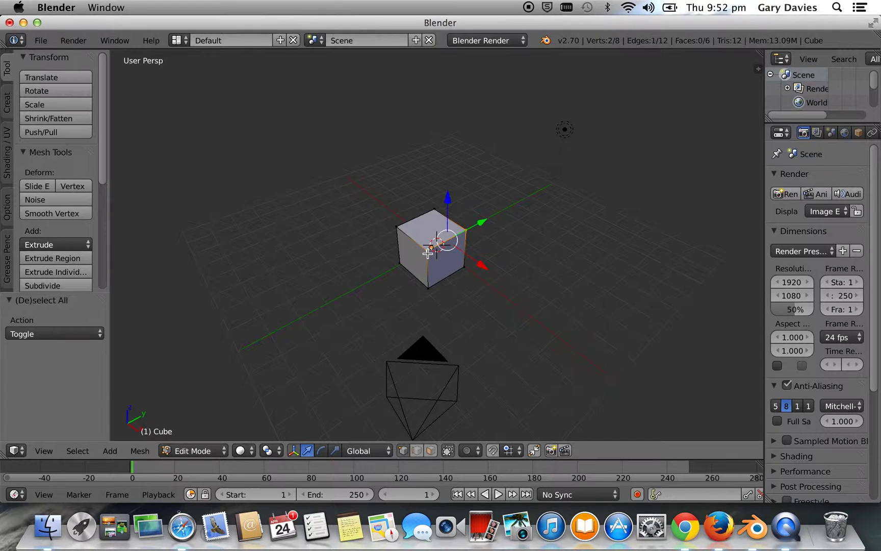
{"action": "right_click", "coordinate": [402, 229], "text": "shift"}
{"action": "right_click", "coordinate": [435, 212], "text": "shift"}
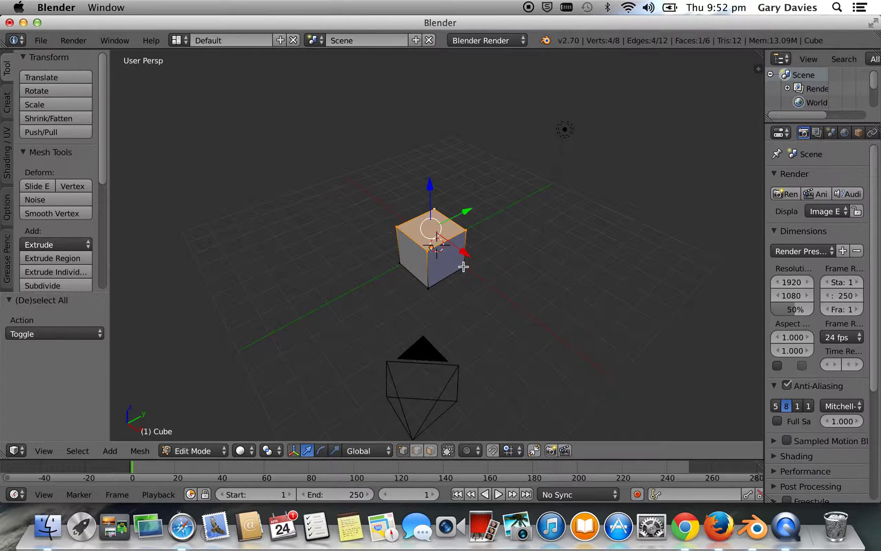
{"action": "right_click", "coordinate": [464, 267], "text": "shift"}
{"action": "right_click", "coordinate": [429, 288], "text": "shift"}
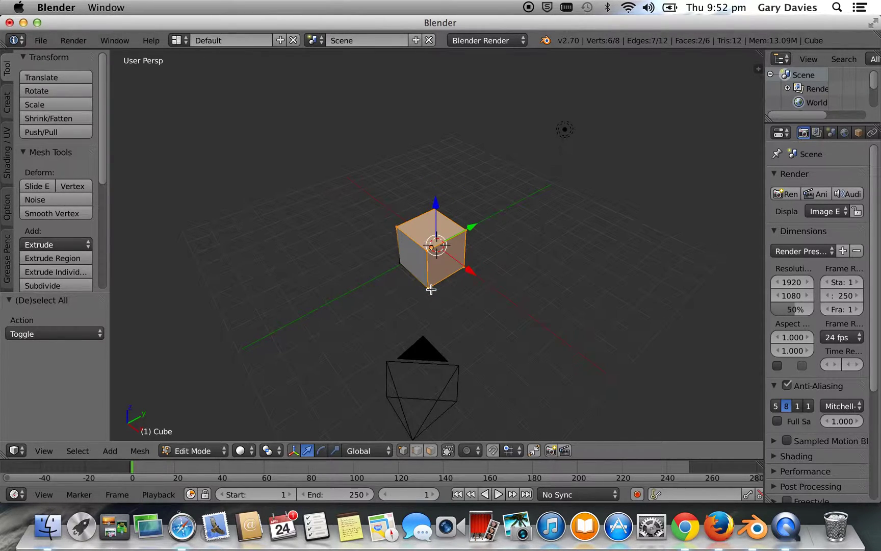
{"action": "right_click", "coordinate": [401, 263], "text": "shift"}
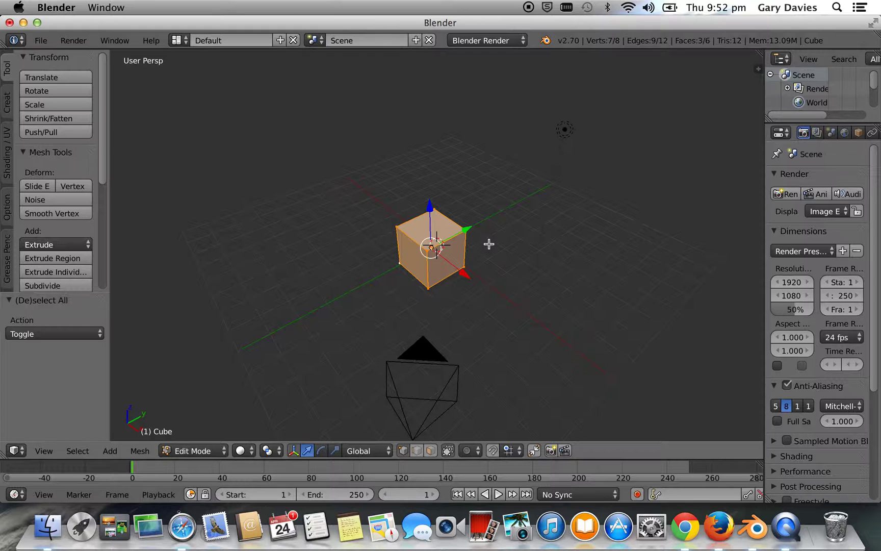
Step: Deselect all, then pick single vertices in turn, ending on the bottom-right corner
{"action": "key", "text": "a"}
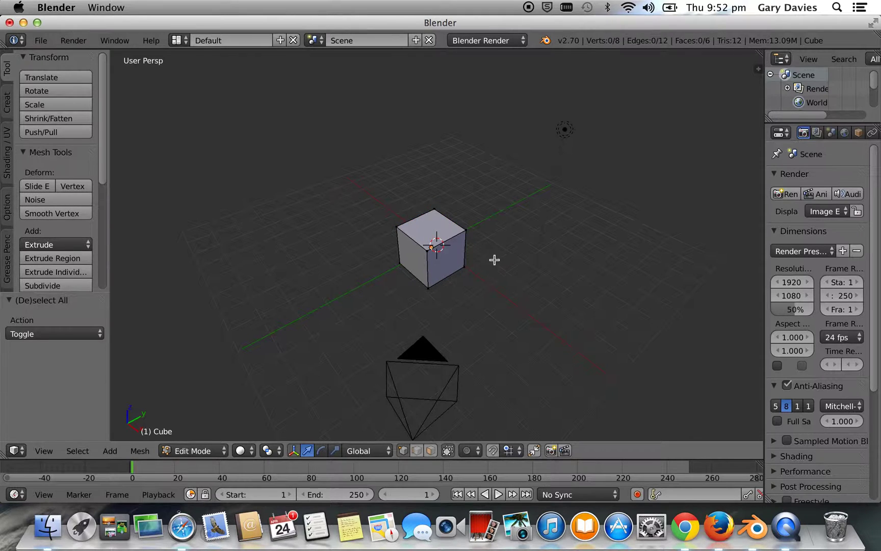
{"action": "right_click", "coordinate": [429, 253]}
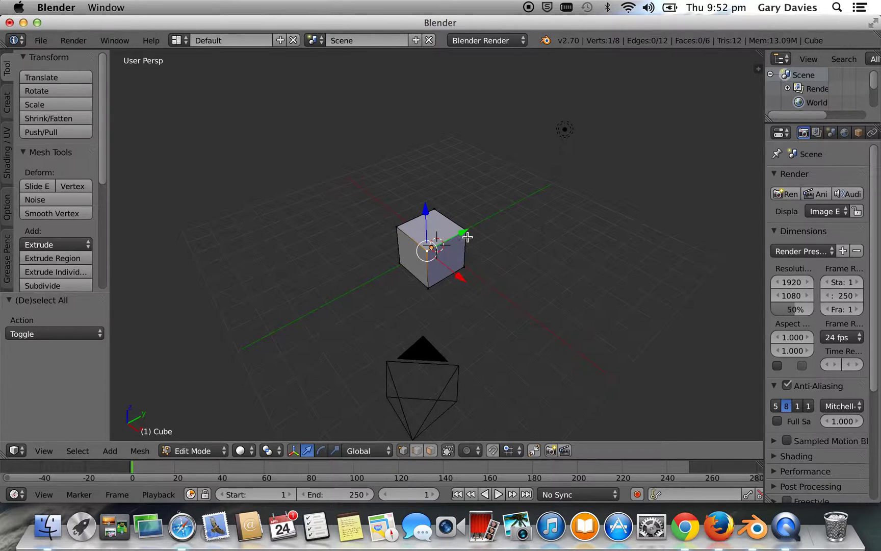
{"action": "right_click", "coordinate": [451, 227]}
{"action": "right_click", "coordinate": [434, 211]}
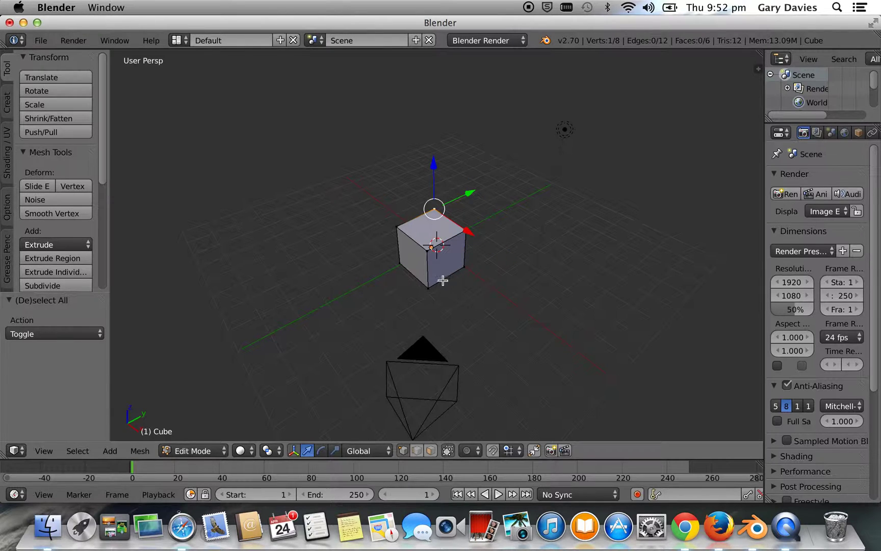
{"action": "right_click", "coordinate": [429, 288]}
{"action": "right_click", "coordinate": [463, 267]}
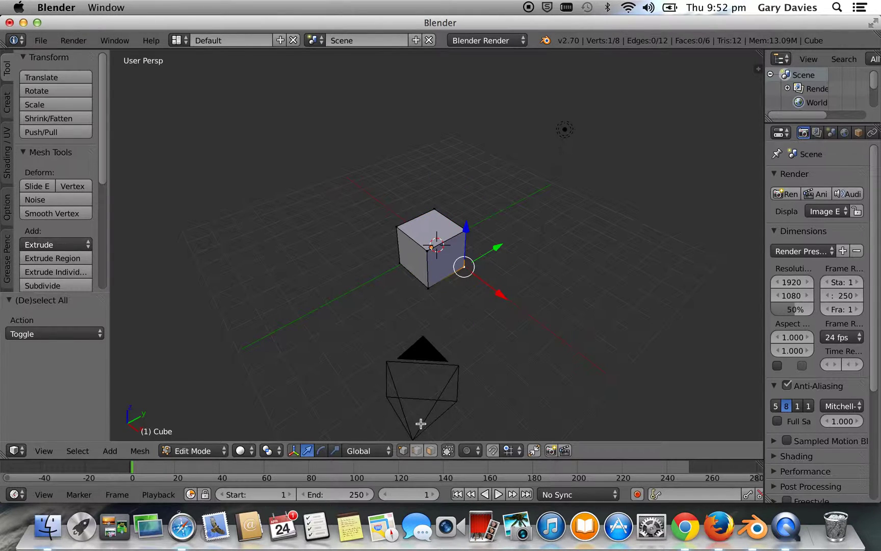
Step: Switch to edge select mode and pick the cube's top and side edges one by one
{"action": "left_click", "coordinate": [417, 451]}
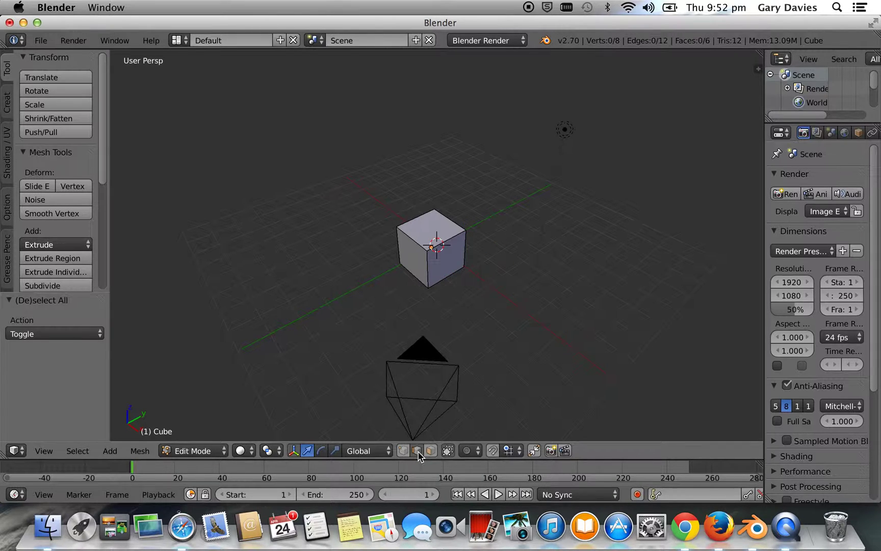
{"action": "right_click", "coordinate": [411, 238]}
{"action": "right_click", "coordinate": [448, 217]}
{"action": "right_click", "coordinate": [452, 239]}
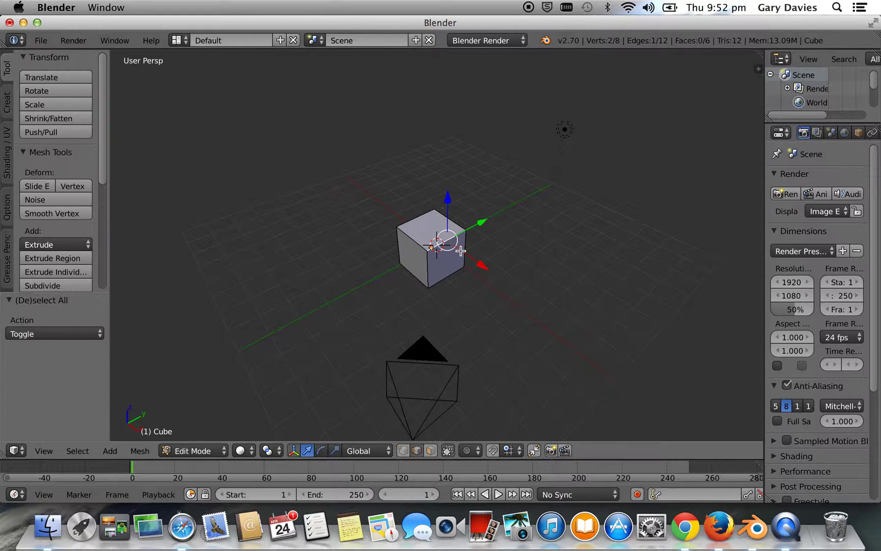
{"action": "right_click", "coordinate": [463, 249]}
{"action": "right_click", "coordinate": [433, 275]}
{"action": "right_click", "coordinate": [429, 270]}
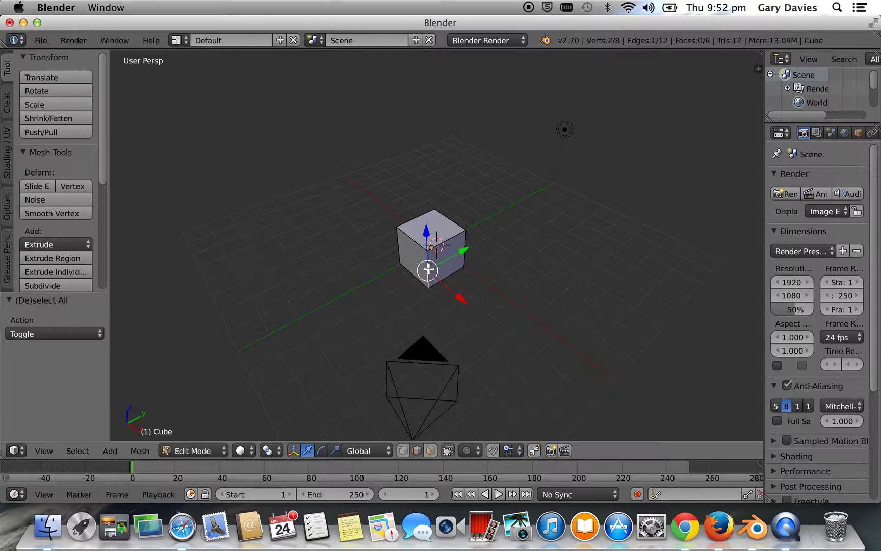
{"action": "right_click", "coordinate": [400, 253]}
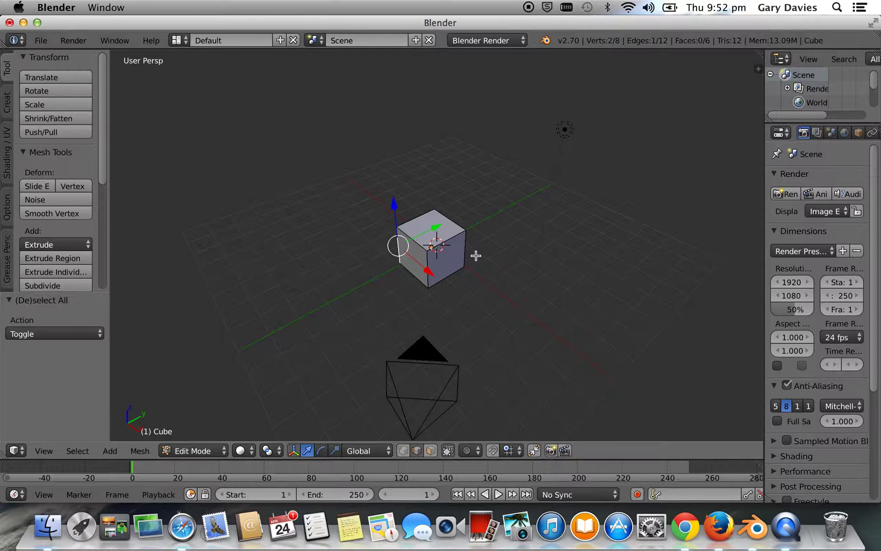
Step: View the cube from below to select its bottom edges, then finish on the top edge
{"action": "middle_click_drag", "start_coordinate": [476, 255], "coordinate": [485, 199]}
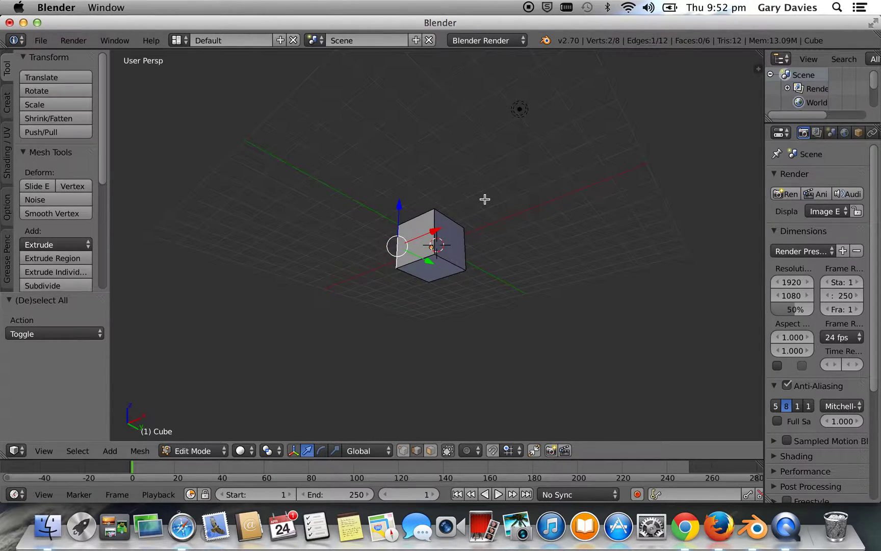
{"action": "right_click", "coordinate": [424, 260]}
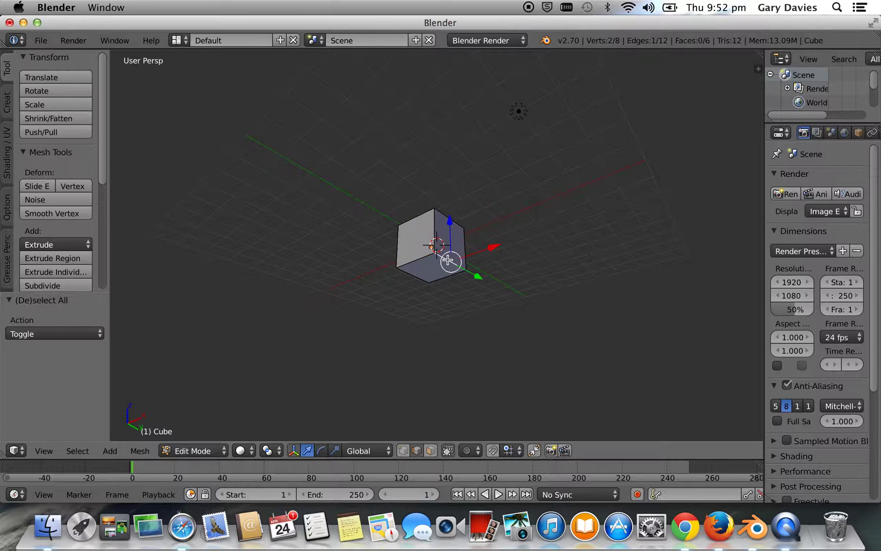
{"action": "right_click", "coordinate": [451, 278]}
{"action": "right_click", "coordinate": [423, 280]}
{"action": "right_click", "coordinate": [424, 259]}
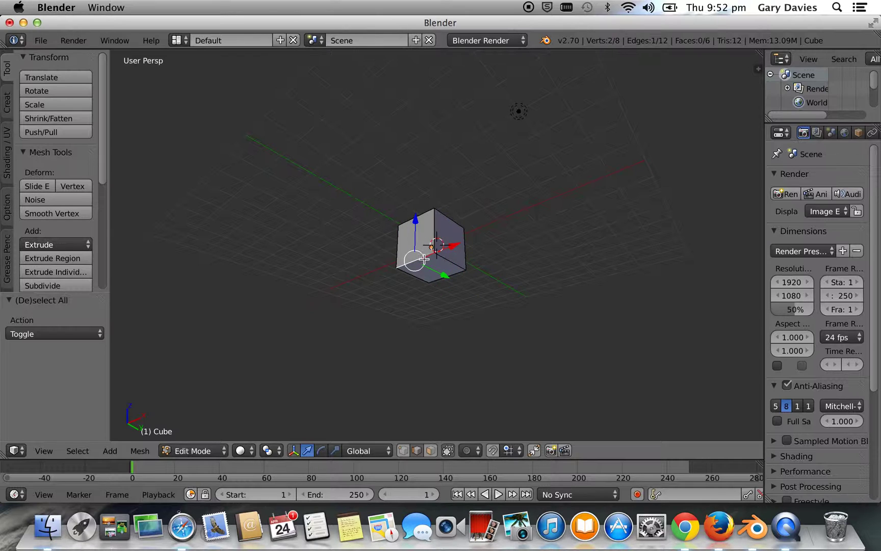
{"action": "middle_click_drag", "start_coordinate": [478, 258], "coordinate": [358, 291]}
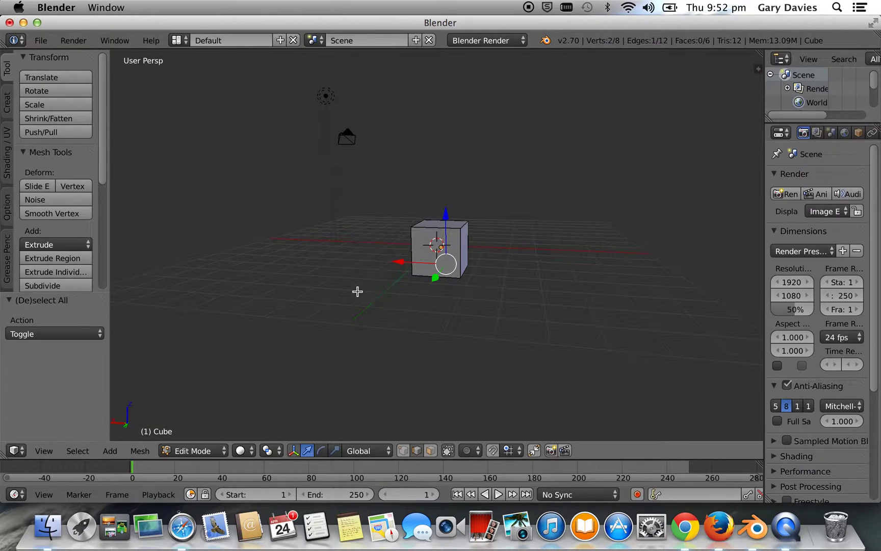
{"action": "right_click", "coordinate": [460, 241]}
{"action": "right_click", "coordinate": [432, 231]}
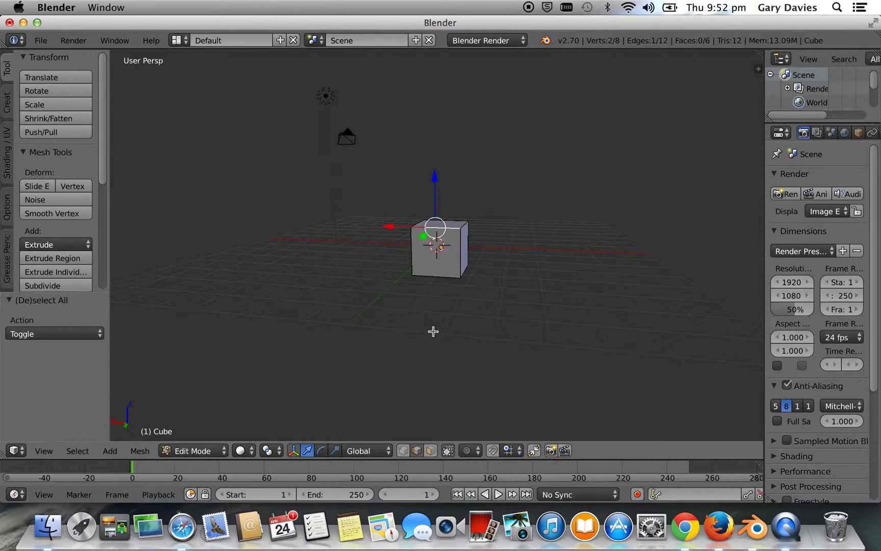
Step: Switch to face select mode and select the front, top and left faces in turn
{"action": "left_click", "coordinate": [431, 451]}
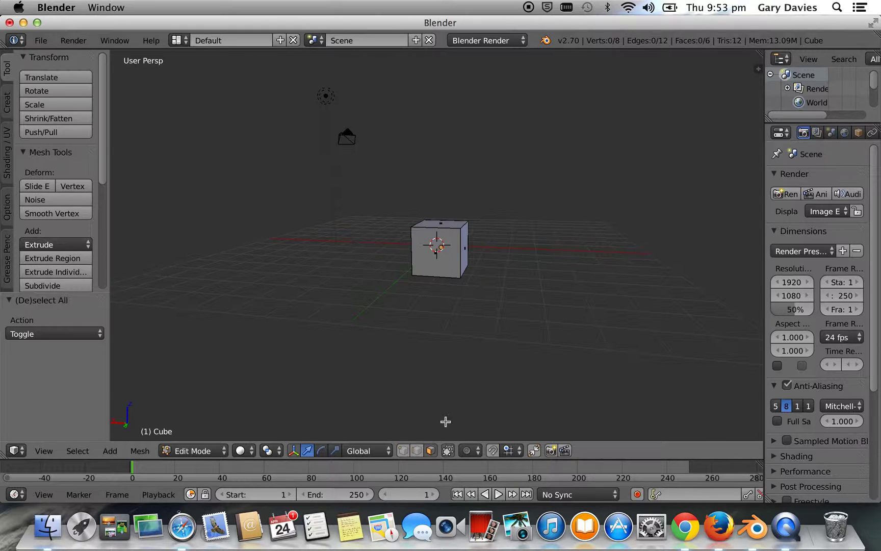
{"action": "middle_click_drag", "start_coordinate": [494, 333], "coordinate": [493, 338]}
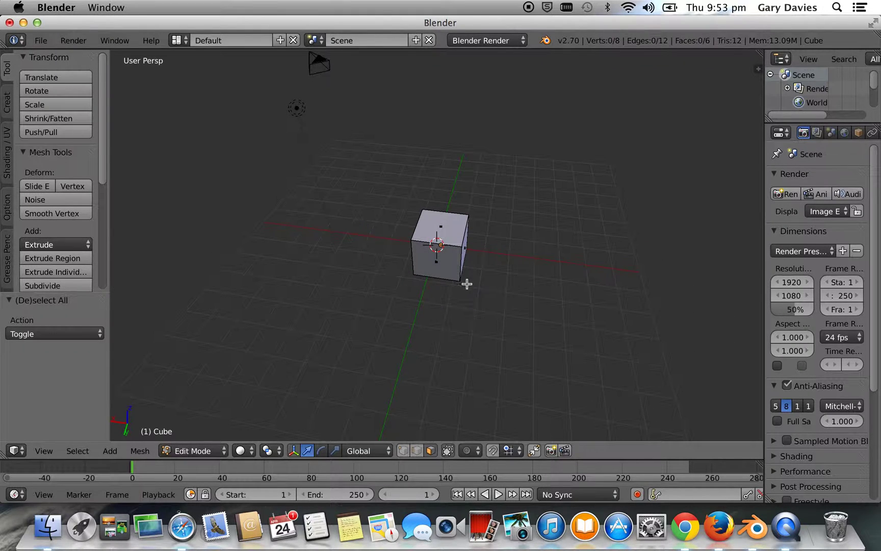
{"action": "right_click", "coordinate": [458, 272]}
{"action": "right_click", "coordinate": [459, 235]}
{"action": "middle_click_drag", "start_coordinate": [494, 260], "coordinate": [505, 285]}
{"action": "right_click", "coordinate": [453, 260]}
{"action": "right_click", "coordinate": [451, 237]}
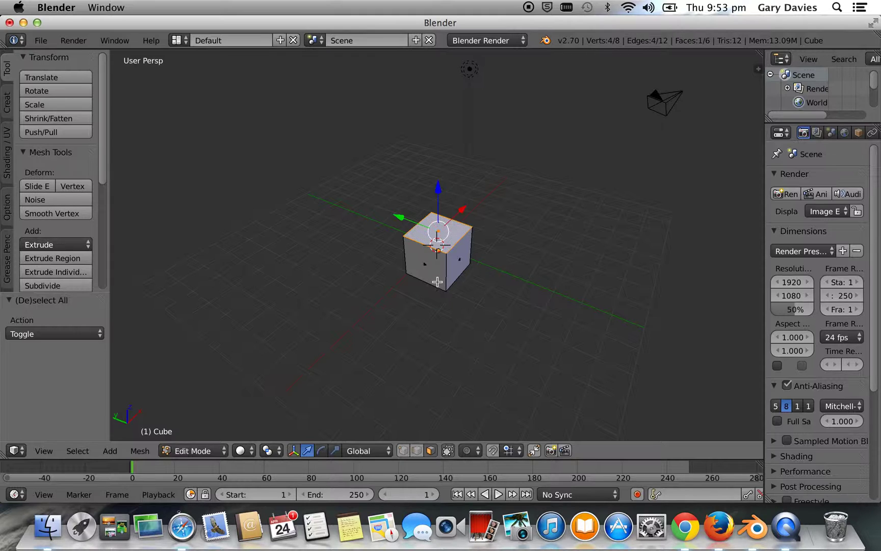
{"action": "right_click", "coordinate": [425, 265]}
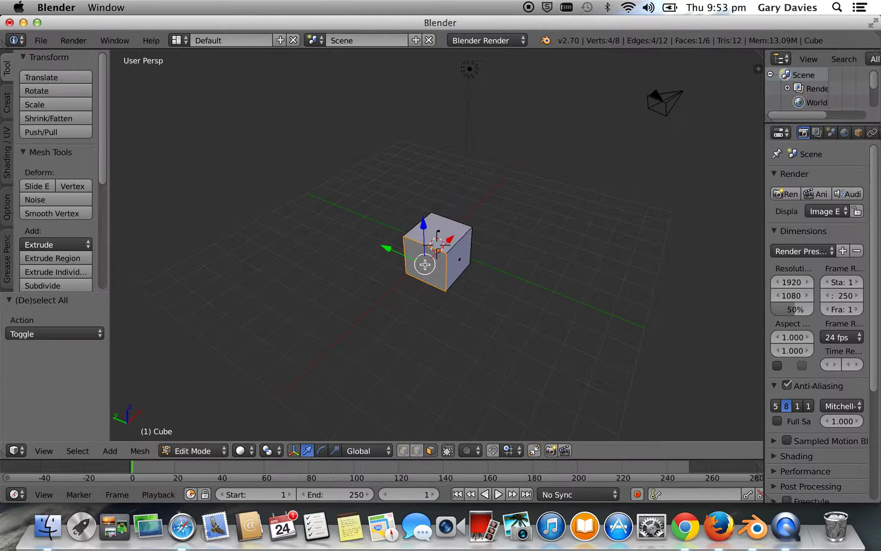
Step: From a high three-quarter view, confirm face mode and select the front, then top face
{"action": "middle_click_drag", "start_coordinate": [461, 291], "coordinate": [482, 269]}
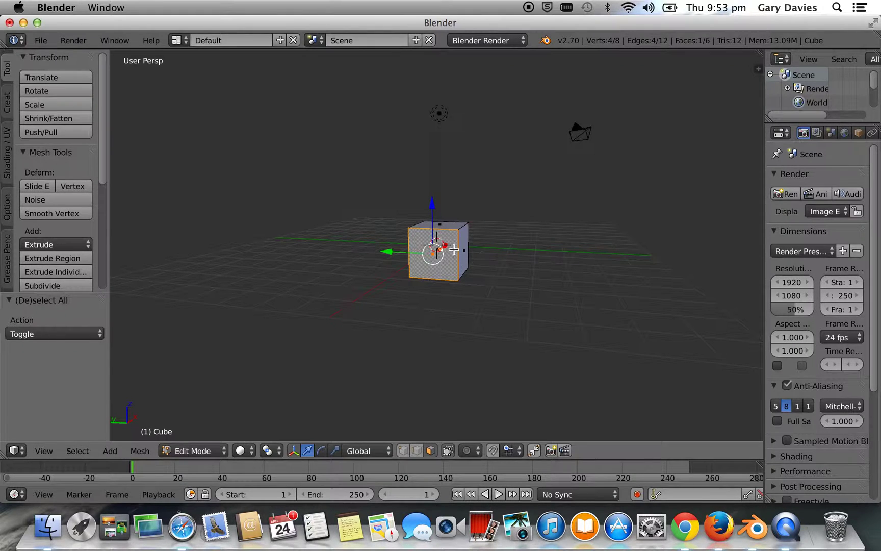
{"action": "middle_click_drag", "start_coordinate": [457, 262], "coordinate": [432, 244]}
{"action": "middle_click_drag", "start_coordinate": [472, 274], "coordinate": [454, 280]}
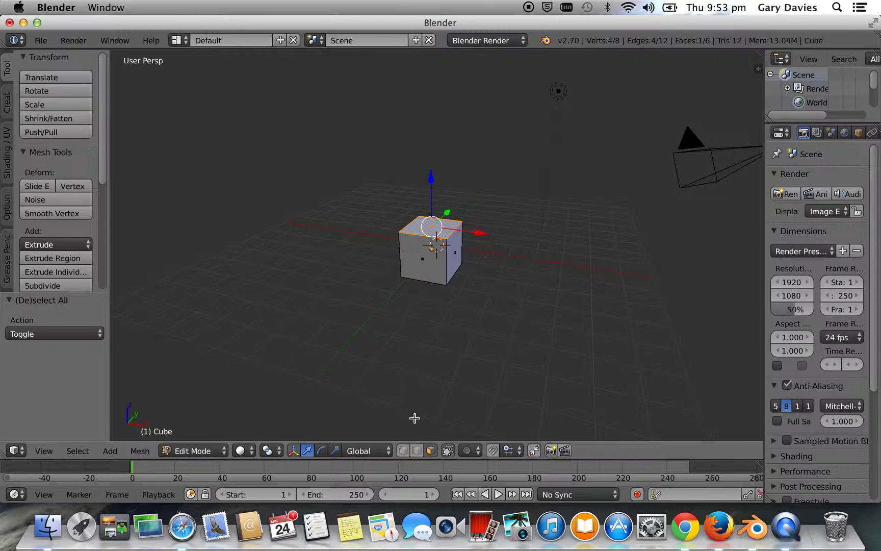
{"action": "left_click", "coordinate": [431, 451]}
{"action": "middle_click_drag", "start_coordinate": [435, 332], "coordinate": [457, 309]}
{"action": "right_click", "coordinate": [449, 270]}
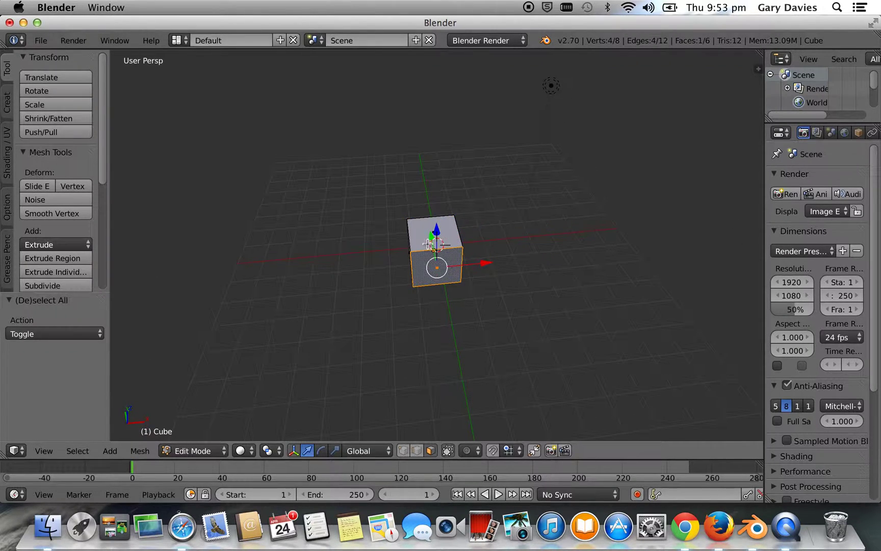
{"action": "right_click", "coordinate": [427, 244]}
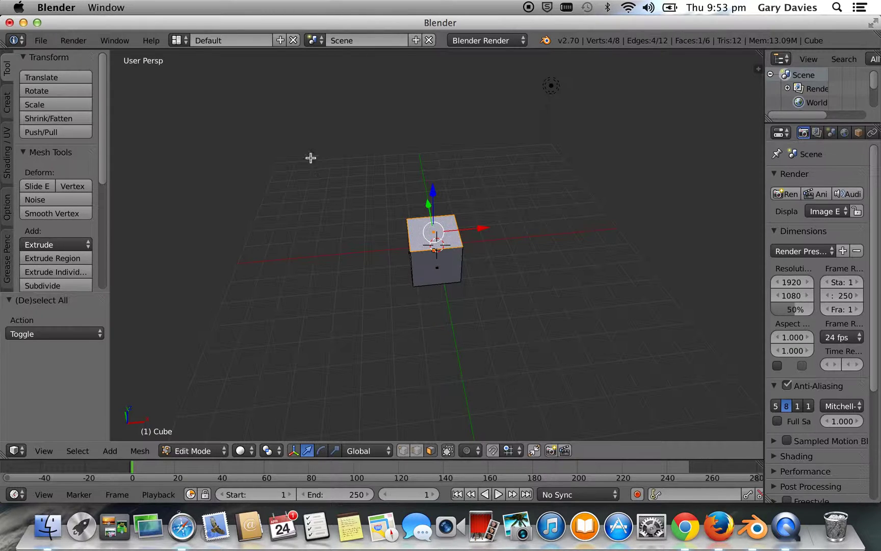
Step: Reload the start-up file via File > New and orbit to an oblique view of the scene
{"action": "left_click", "coordinate": [41, 40]}
{"action": "left_click", "coordinate": [66, 58]}
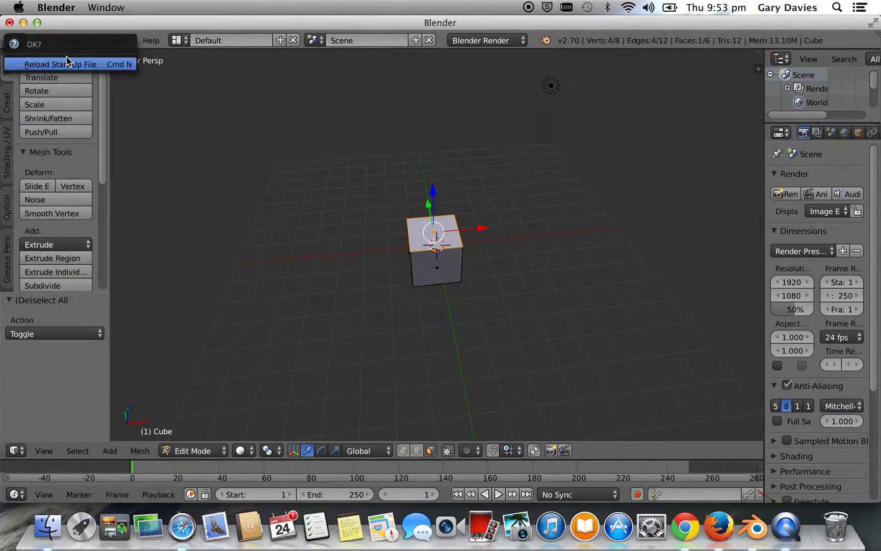
{"action": "left_click", "coordinate": [56, 65]}
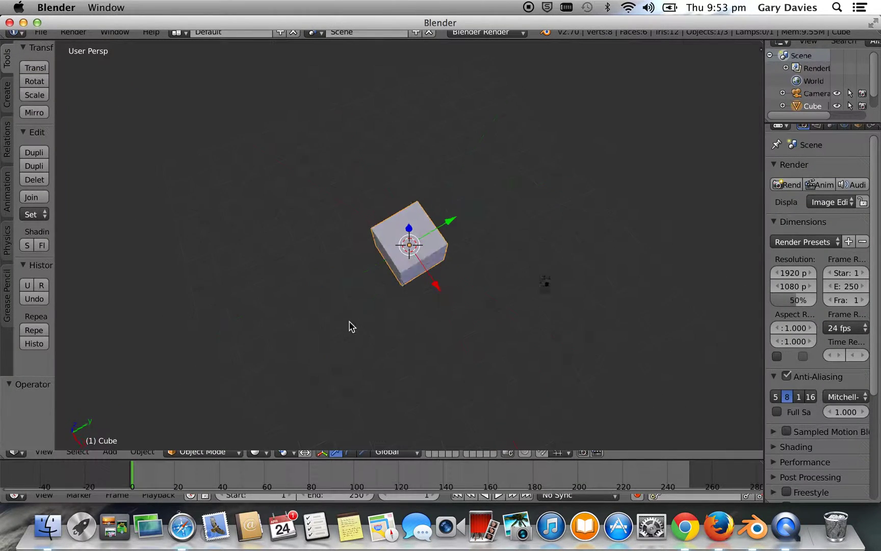
{"action": "middle_click_drag", "start_coordinate": [350, 326], "coordinate": [341, 294]}
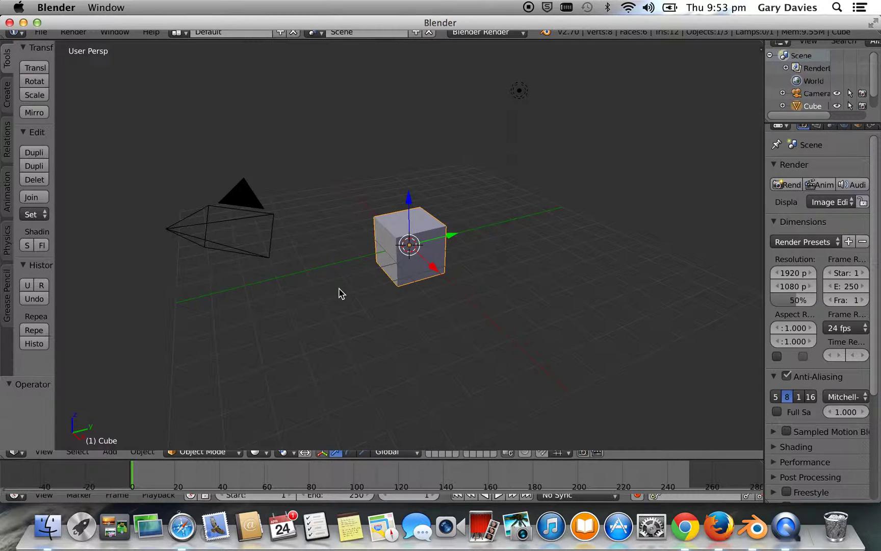